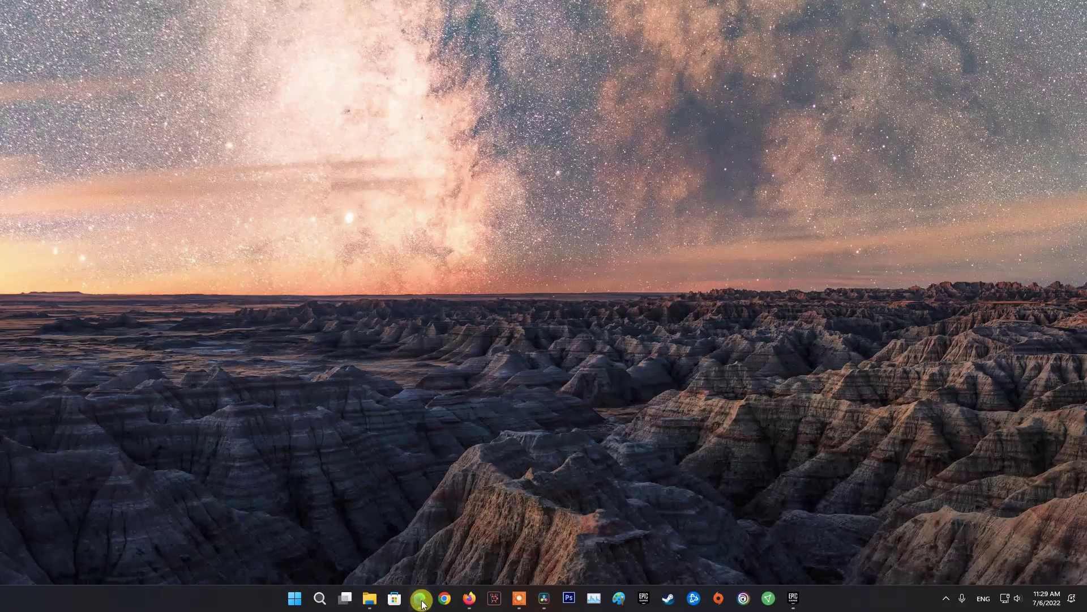
- Open twitter.com/Ubisoft in Edge and scroll through Ubisoft's recent tweets
{"action": "left_click", "coordinate": [421, 601]}
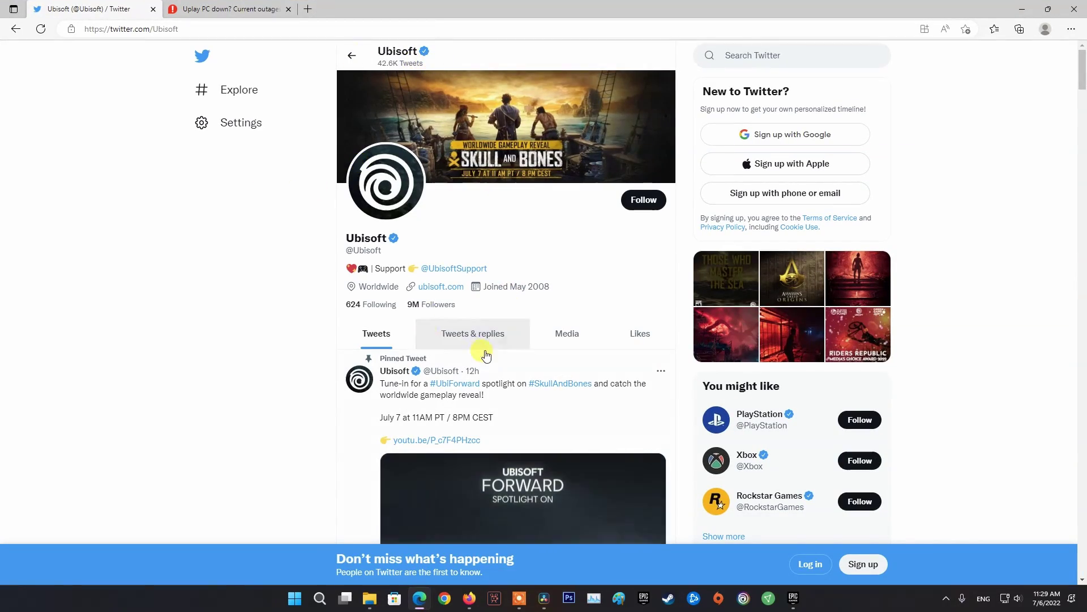
{"action": "scroll", "coordinate": [519, 381], "scroll_direction": "down", "scroll_amount": 4}
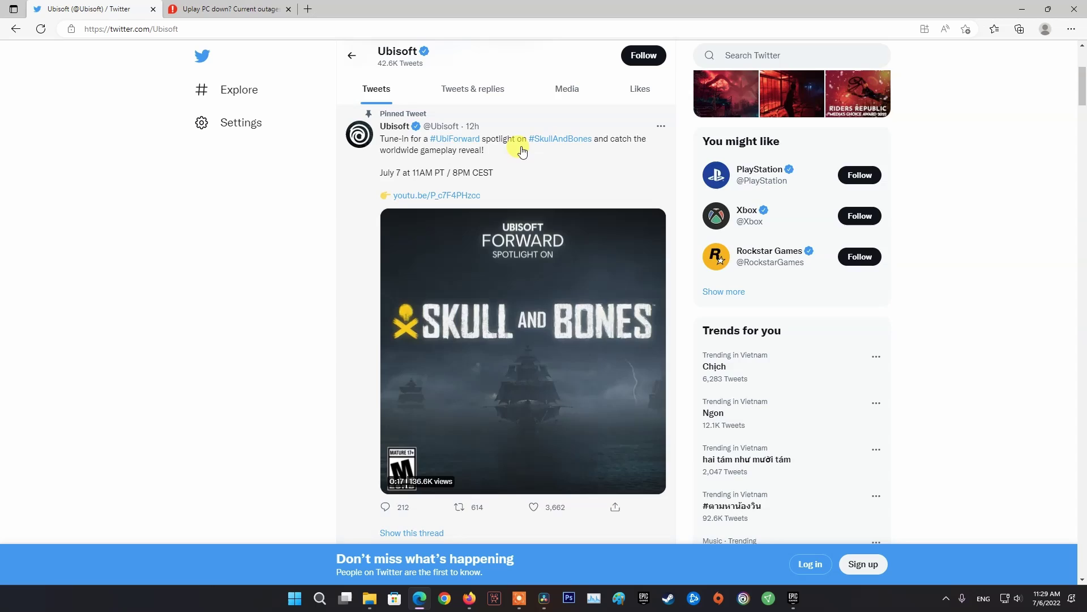
{"action": "scroll", "coordinate": [493, 226], "scroll_direction": "down", "scroll_amount": 6}
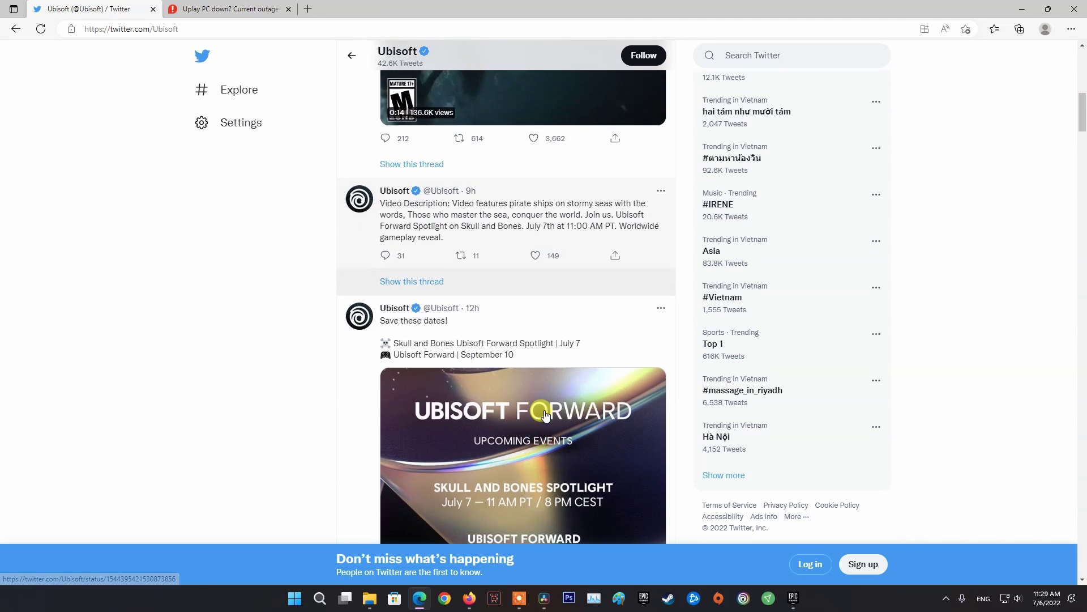
{"action": "scroll", "coordinate": [546, 415], "scroll_direction": "down", "scroll_amount": 6}
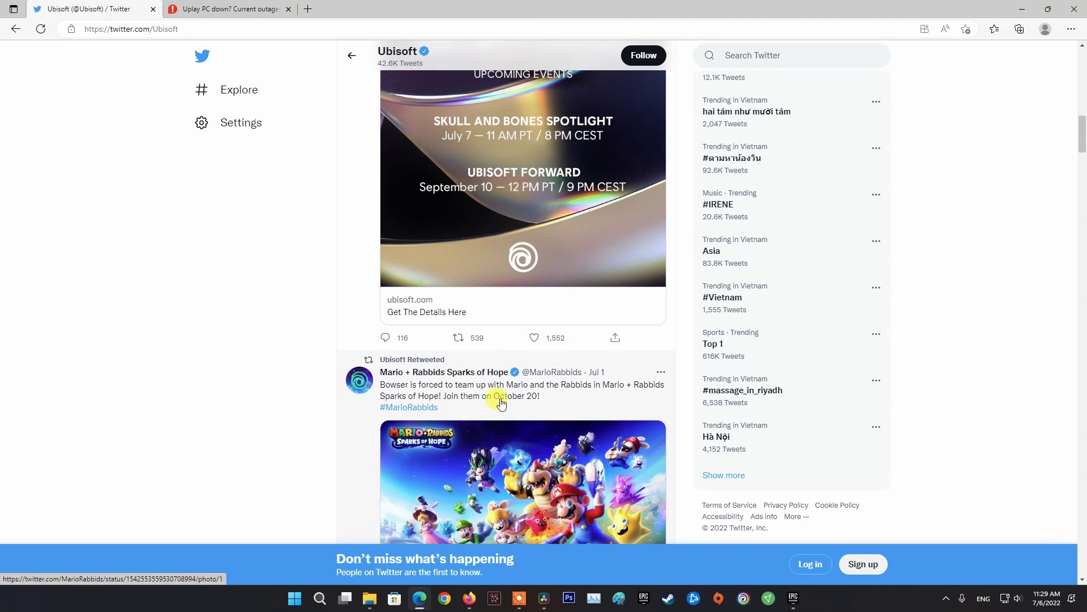
{"action": "scroll", "coordinate": [566, 388], "scroll_direction": "down", "scroll_amount": 4}
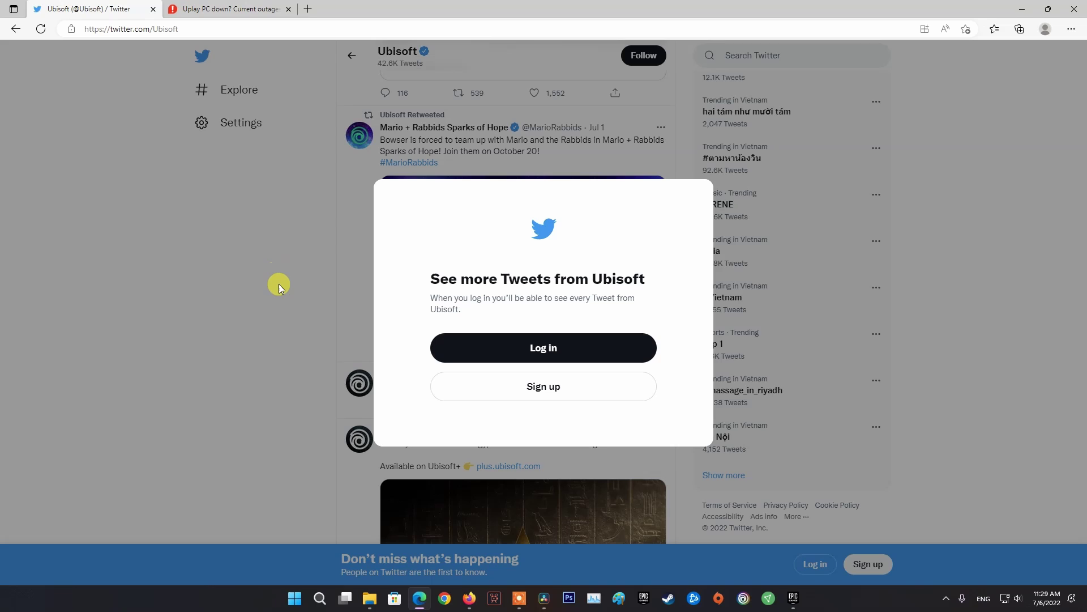
- On Downdetector's Ubisoft Connect page, scroll past the outage chart and highlight a Ubisoft Support comment
{"action": "left_click", "coordinate": [238, 9]}
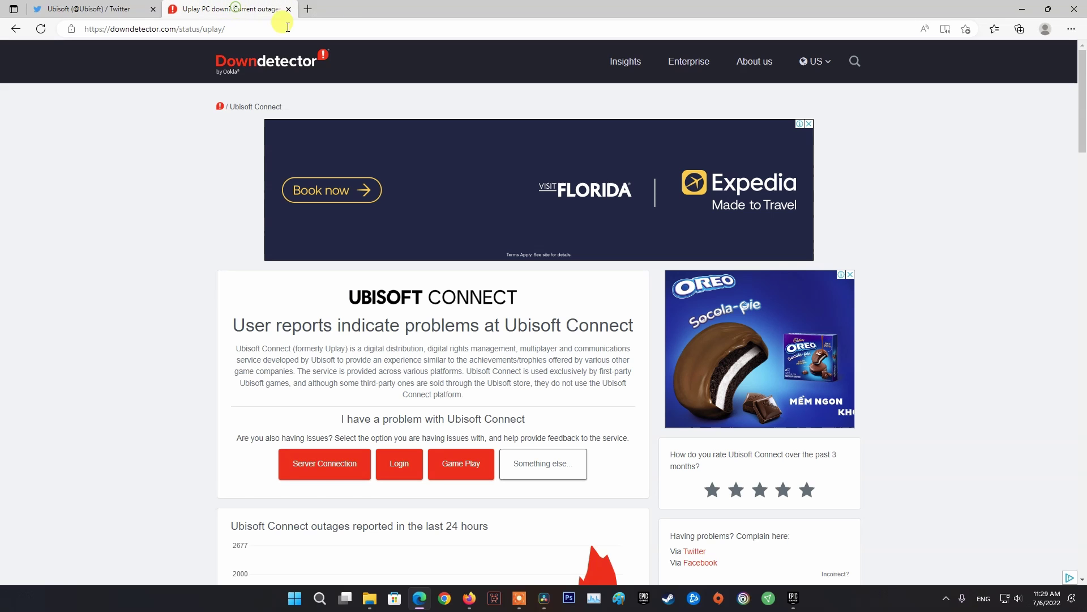
{"action": "scroll", "coordinate": [397, 361], "scroll_direction": "down", "scroll_amount": 4}
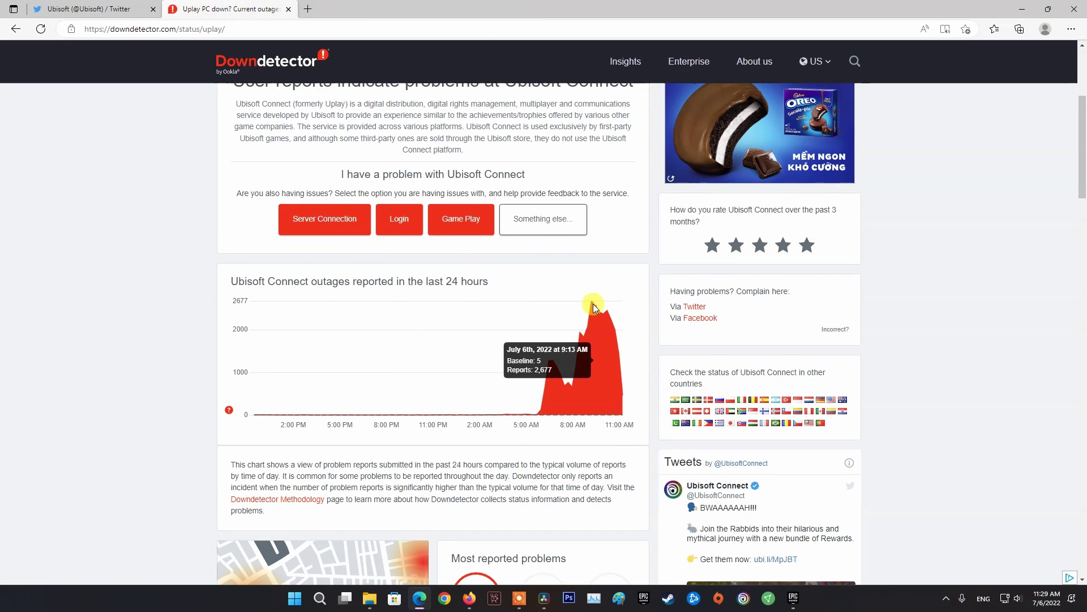
{"action": "scroll", "coordinate": [524, 400], "scroll_direction": "down", "scroll_amount": 10}
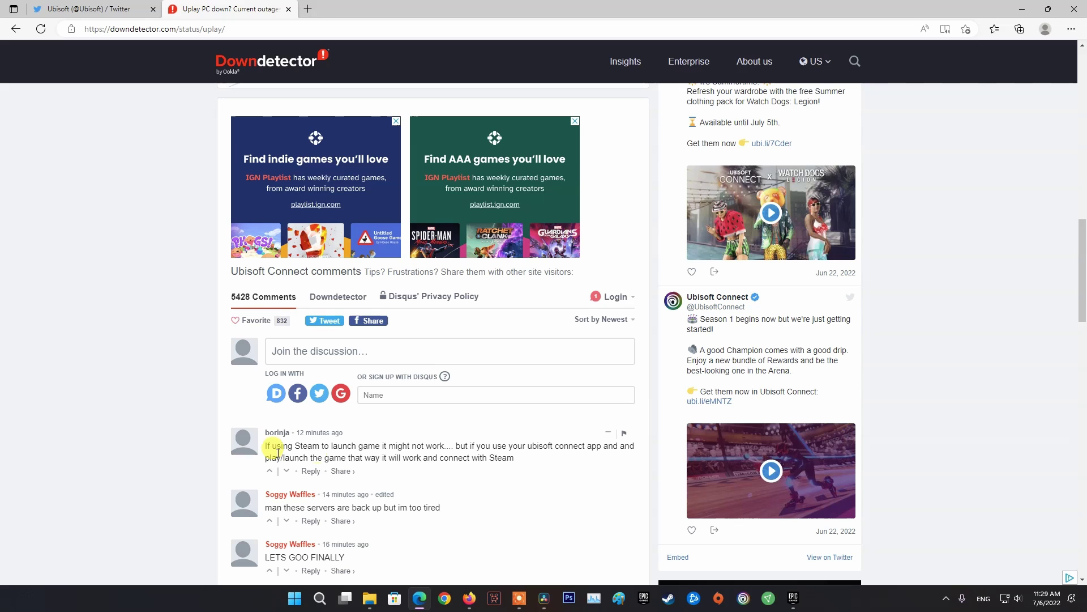
{"action": "scroll", "coordinate": [490, 451], "scroll_direction": "down", "scroll_amount": 3}
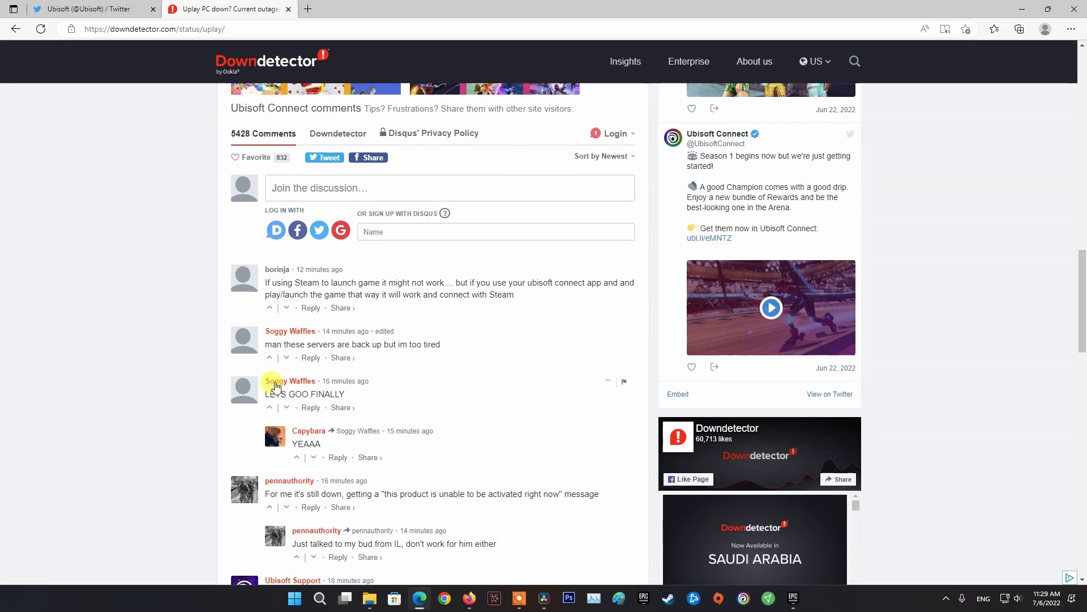
{"action": "scroll", "coordinate": [386, 423], "scroll_direction": "down", "scroll_amount": 4}
{"action": "left_click_drag", "start_coordinate": [267, 349], "coordinate": [414, 390]}
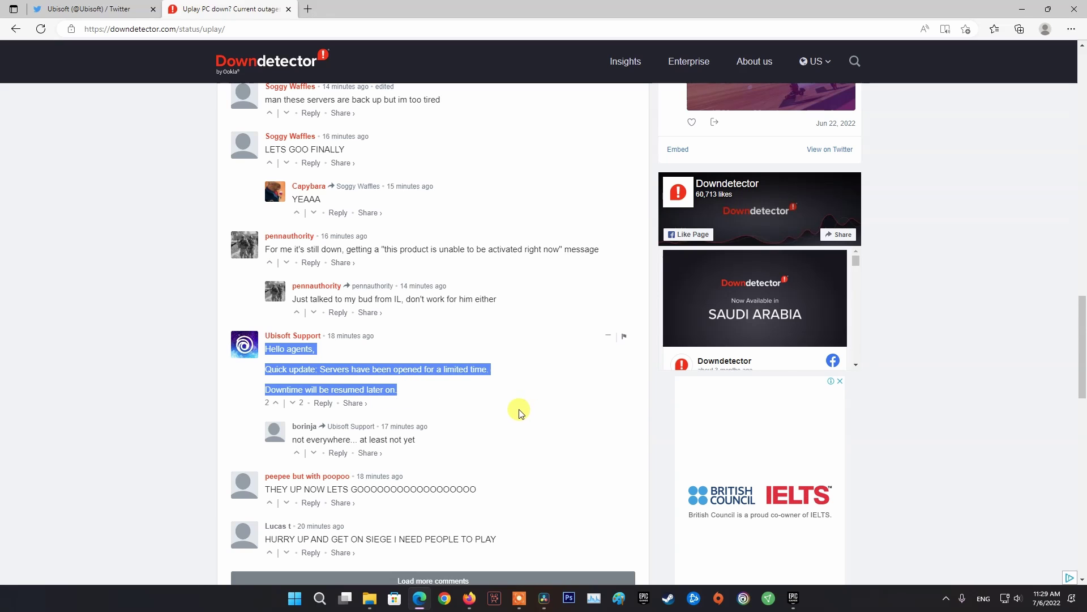
- Load more comments and highlight Ubisoft Support's expected-downtime announcement
{"action": "scroll", "coordinate": [499, 414], "scroll_direction": "down", "scroll_amount": 3}
{"action": "left_click", "coordinate": [488, 411]}
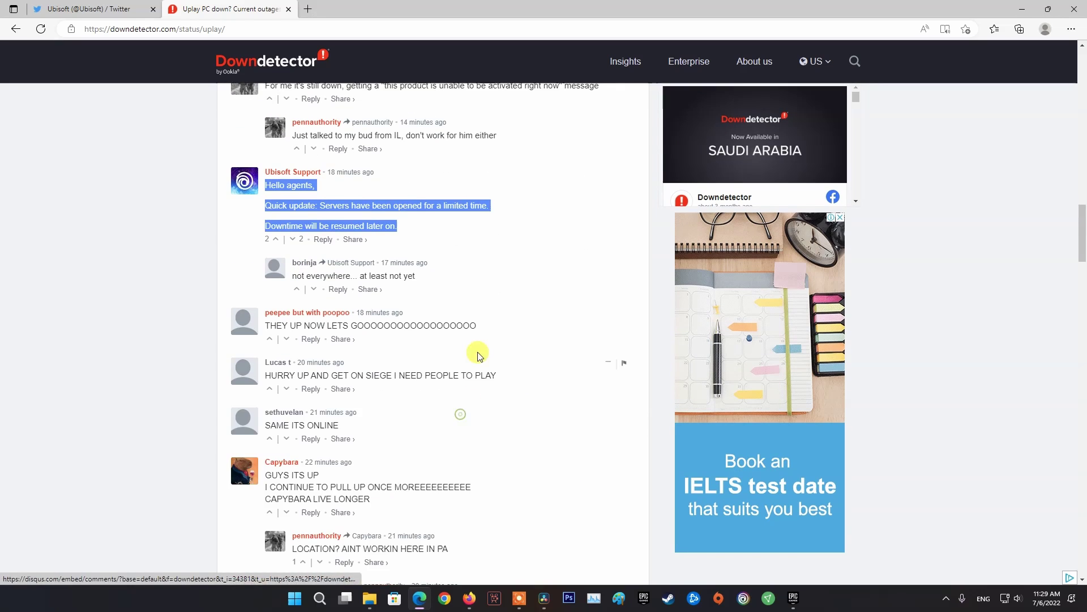
{"action": "scroll", "coordinate": [471, 385], "scroll_direction": "down", "scroll_amount": 5}
{"action": "scroll", "coordinate": [463, 375], "scroll_direction": "down", "scroll_amount": 15}
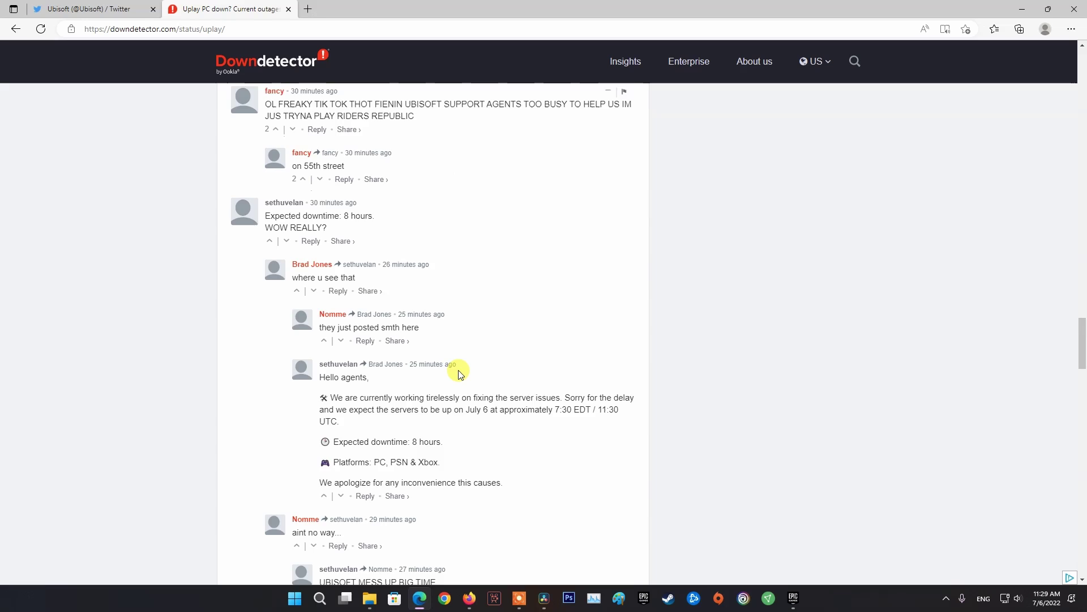
{"action": "scroll", "coordinate": [460, 374], "scroll_direction": "down", "scroll_amount": 10}
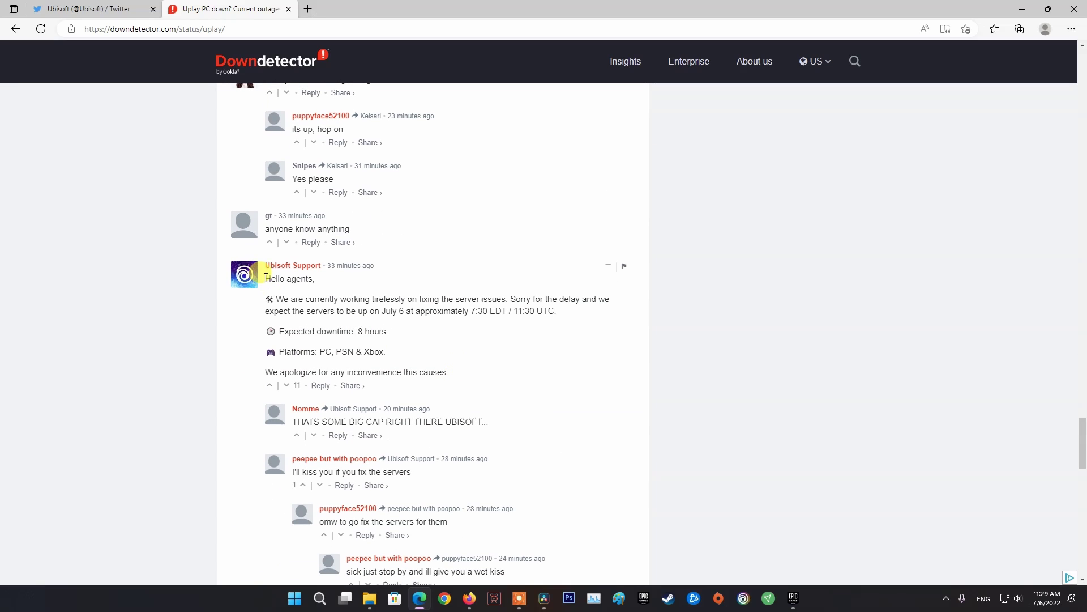
{"action": "left_click_drag", "start_coordinate": [268, 277], "coordinate": [460, 372]}
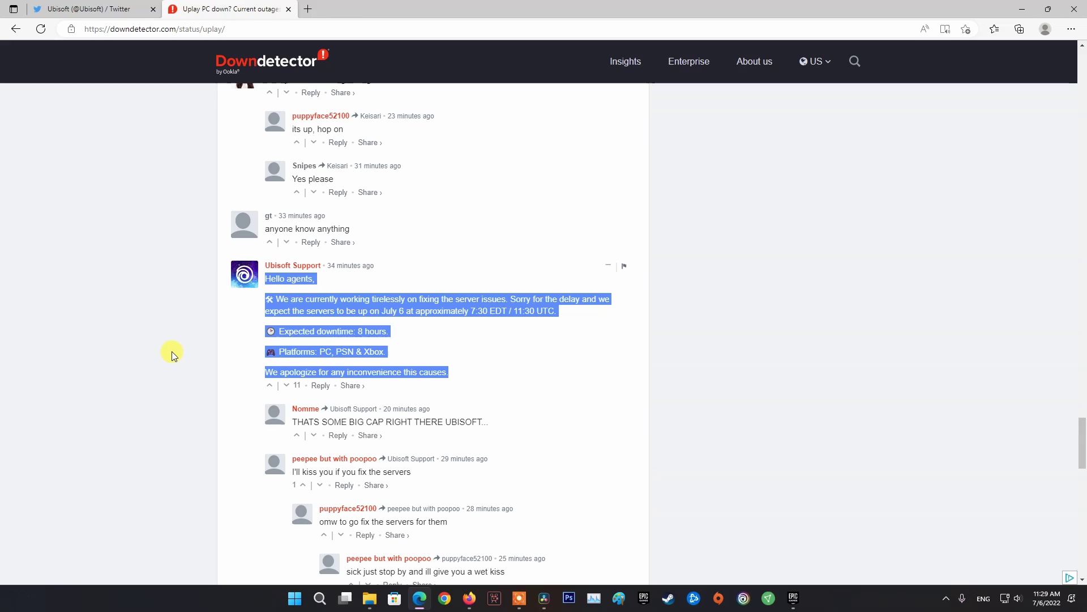
{"action": "left_click", "coordinate": [843, 604]}
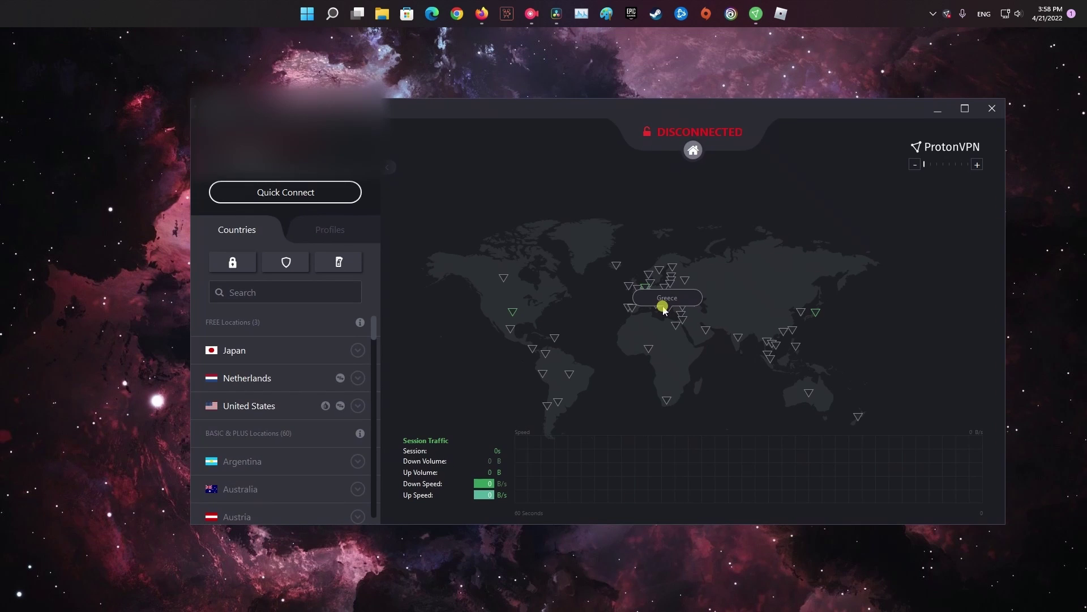
- Connect ProtonVPN to the free United States server US-FREE#8
{"action": "left_click", "coordinate": [326, 406]}
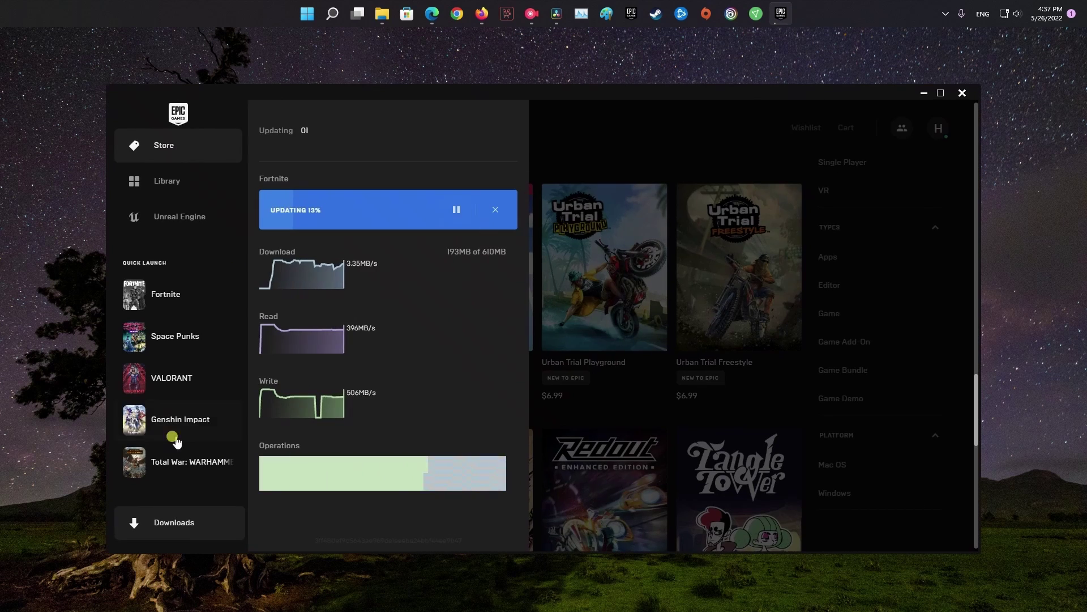
- Pause Fortnite's update at 13%, launch Roller Champions, and close the 'Connection lost' error
{"action": "left_click", "coordinate": [457, 210]}
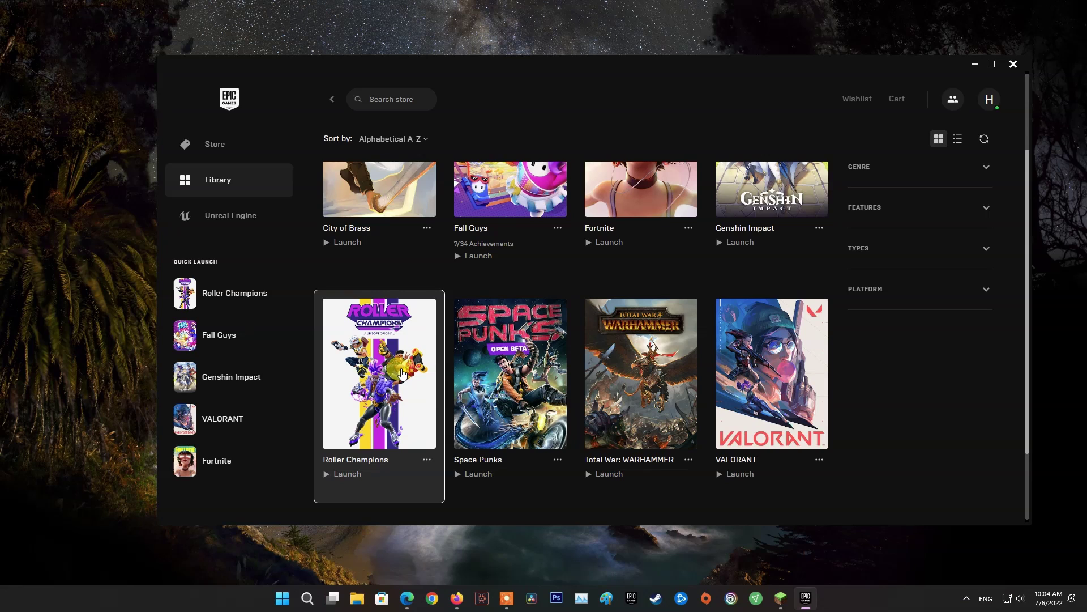
{"action": "left_click", "coordinate": [402, 371]}
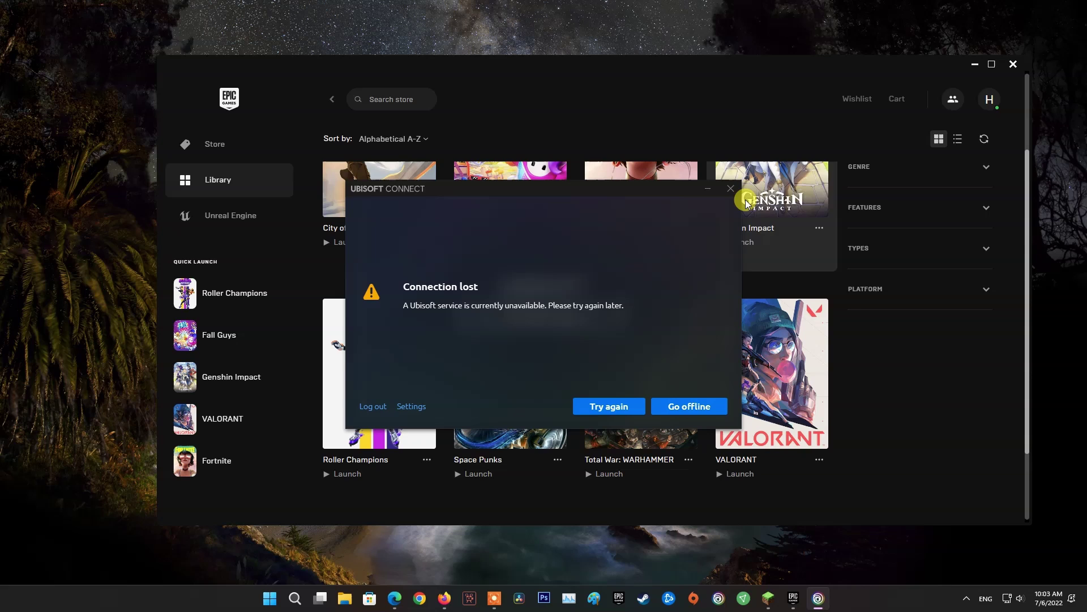
{"action": "left_click", "coordinate": [731, 188]}
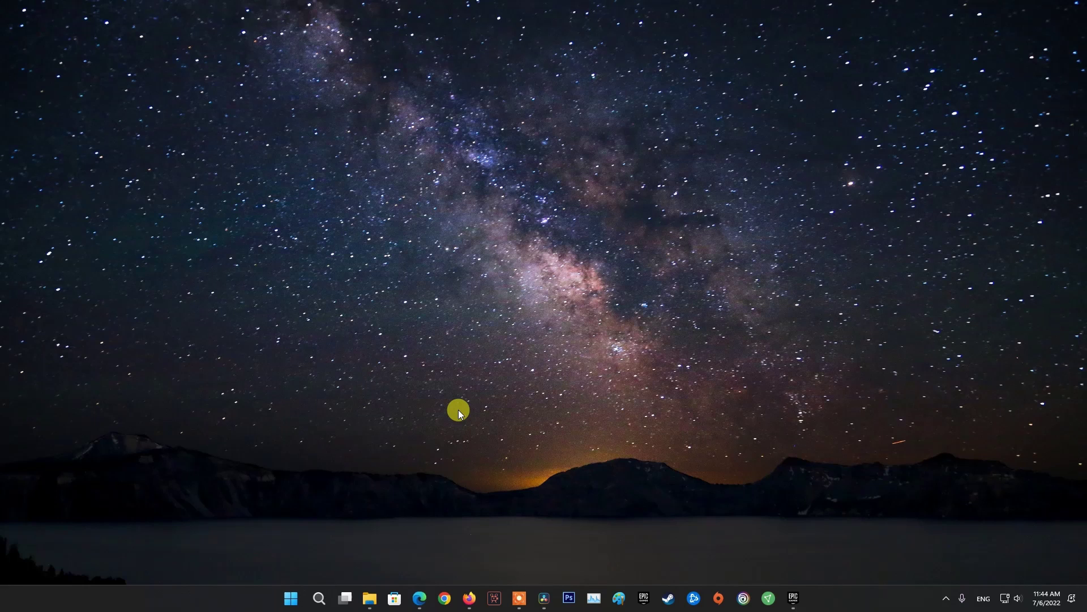
- Open Network Connections via Run and disable TCP/IPv6 in the Ethernet connection's properties
{"action": "key", "text": "super+r"}
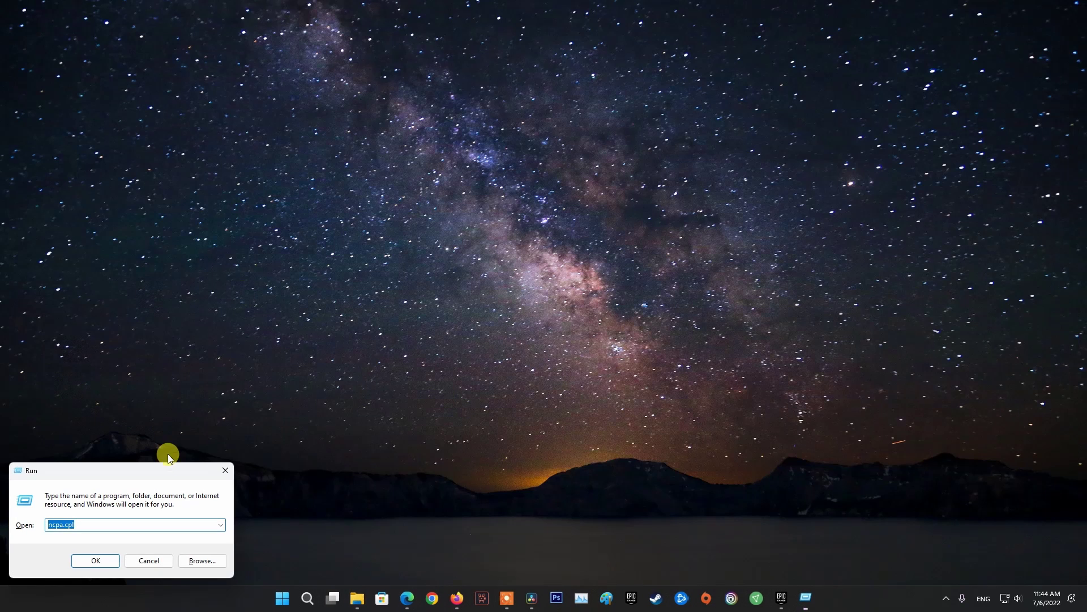
{"action": "left_click_drag", "start_coordinate": [161, 471], "coordinate": [614, 281]}
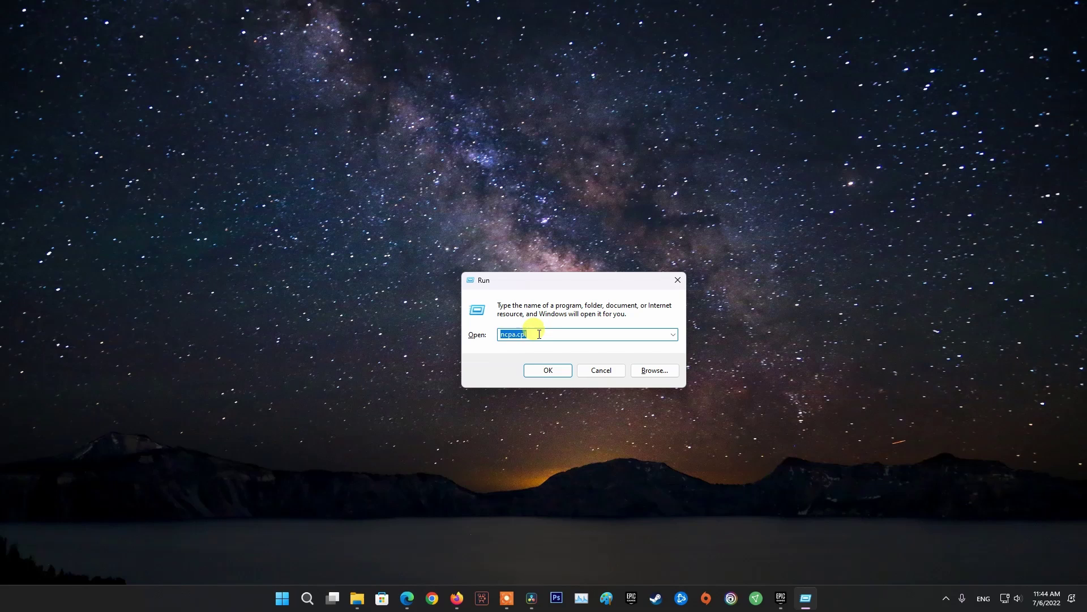
{"action": "left_click", "coordinate": [559, 371]}
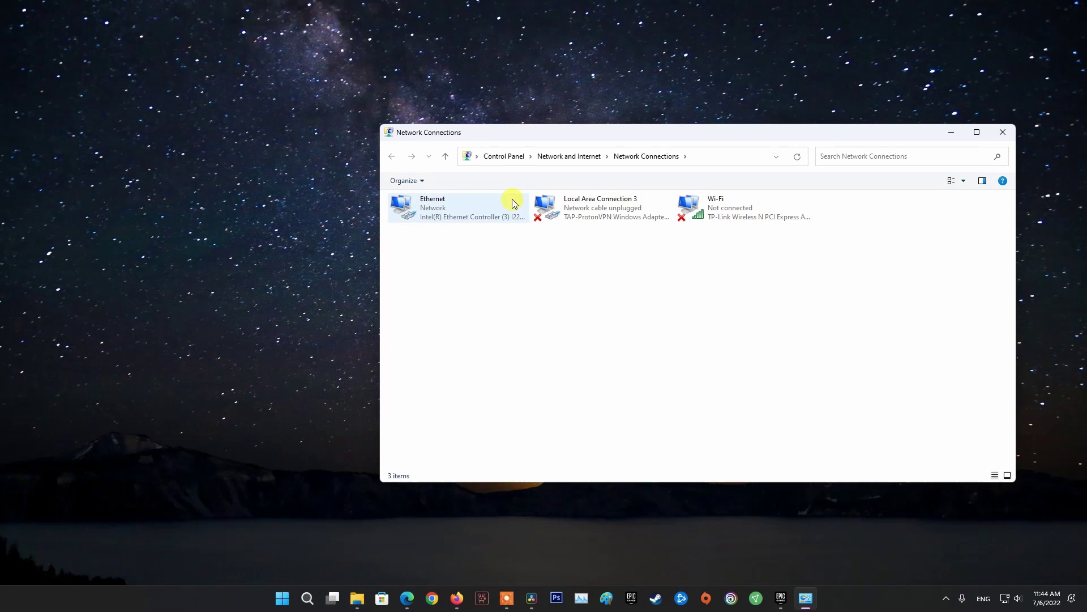
{"action": "right_click", "coordinate": [430, 203]}
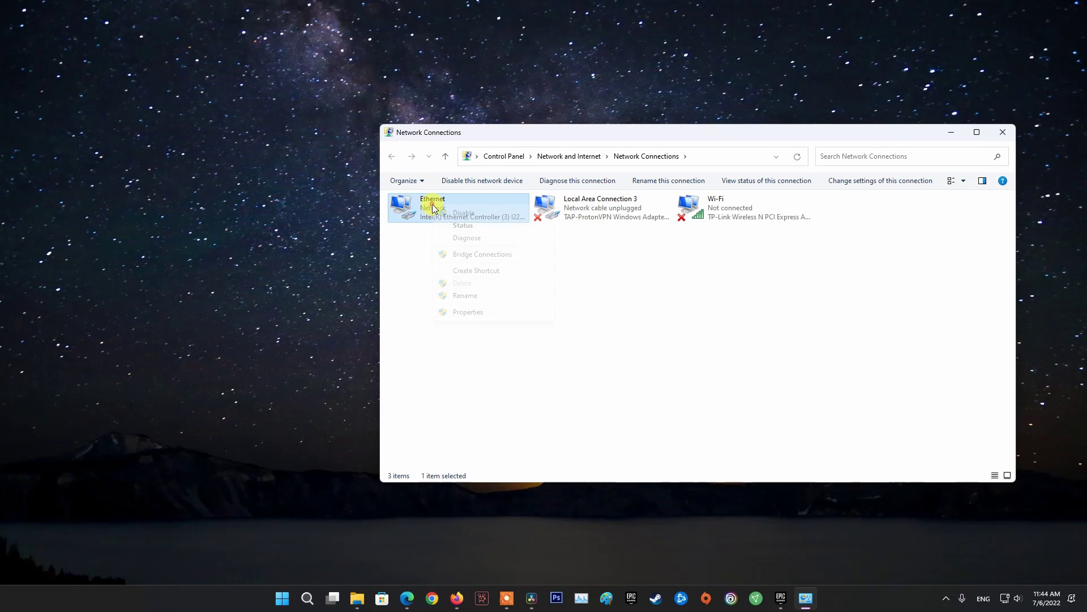
{"action": "left_click", "coordinate": [465, 312]}
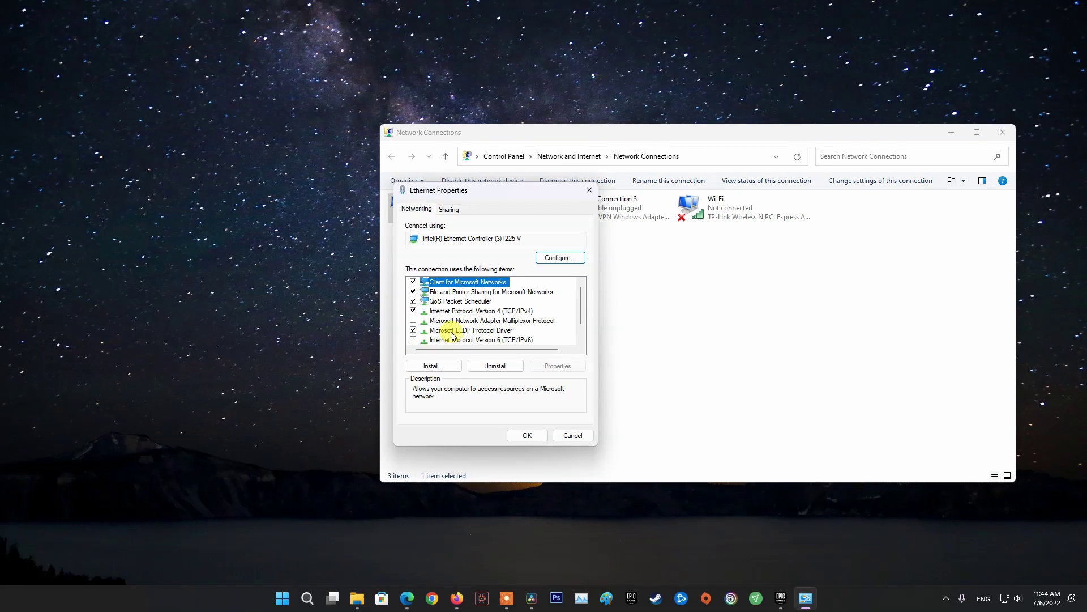
{"action": "left_click", "coordinate": [522, 340]}
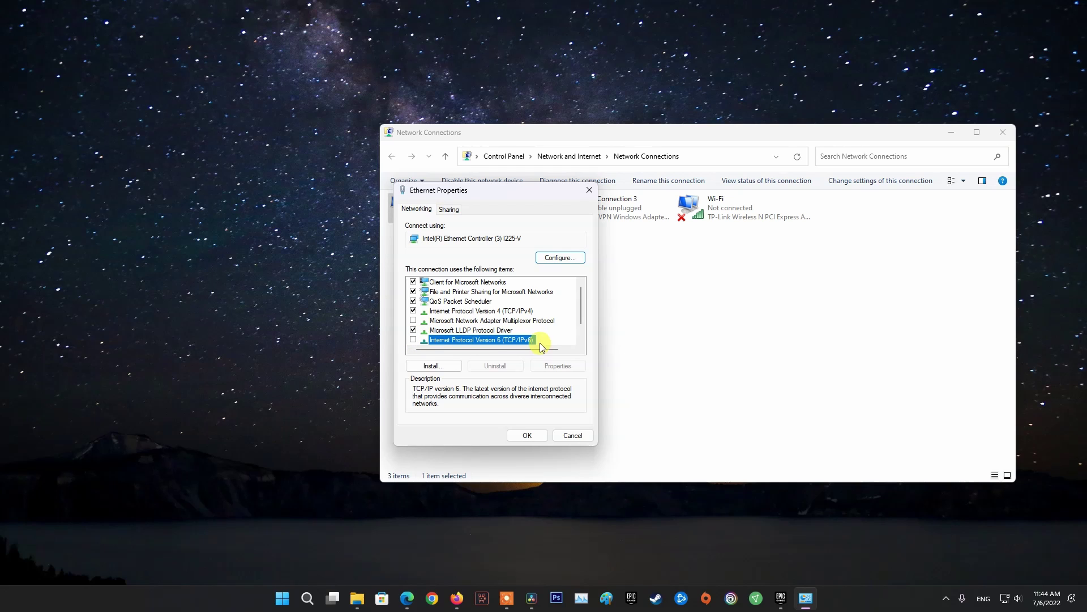
{"action": "left_click", "coordinate": [527, 435]}
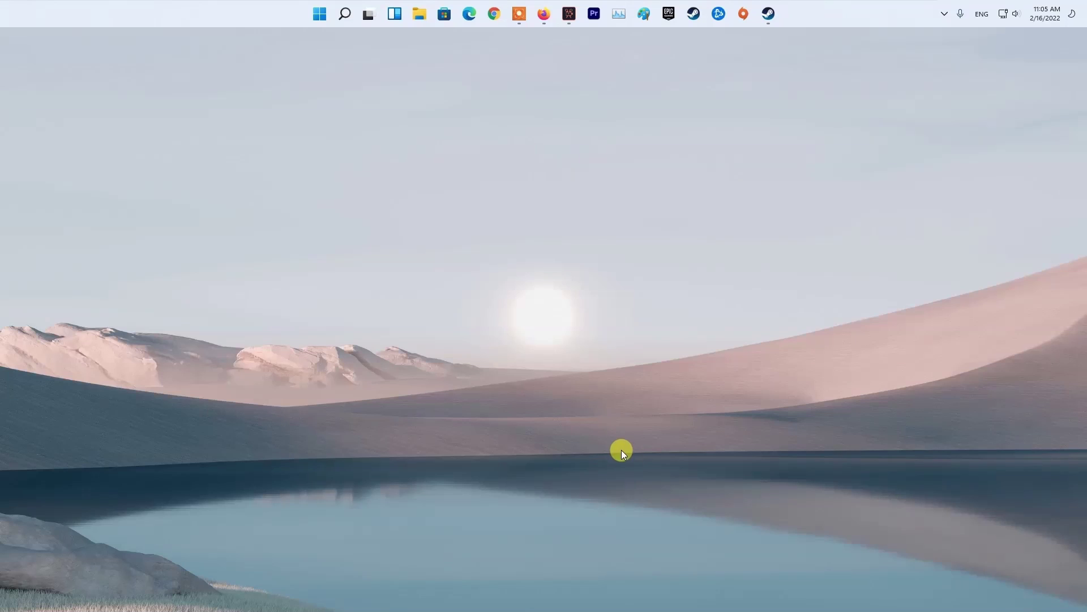
- Find cmd in Windows search and run Command Prompt as administrator
{"action": "left_click", "coordinate": [347, 15]}
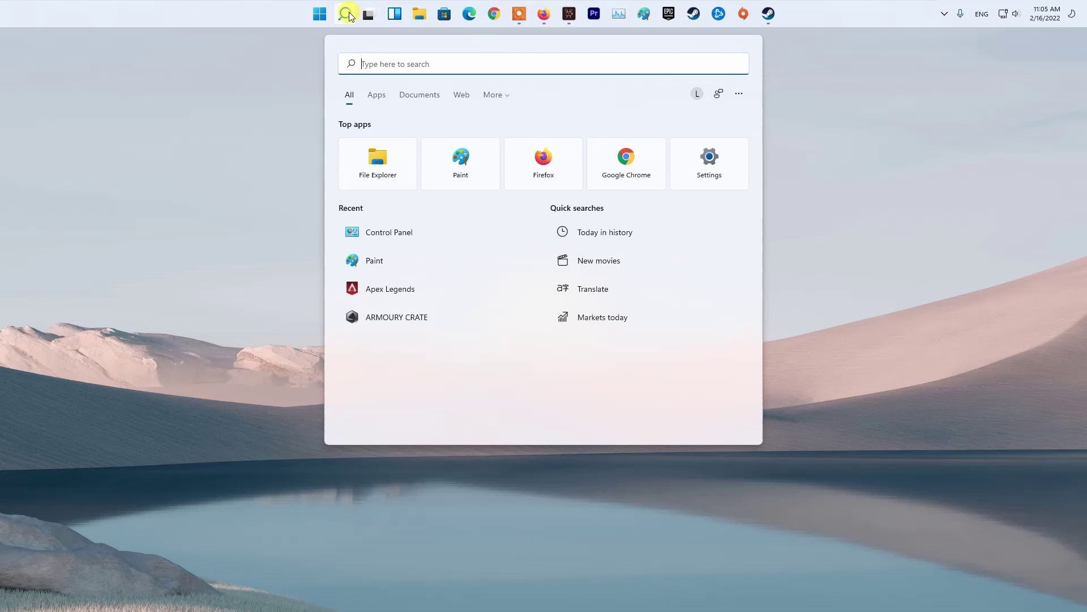
{"action": "type", "text": "cmd"}
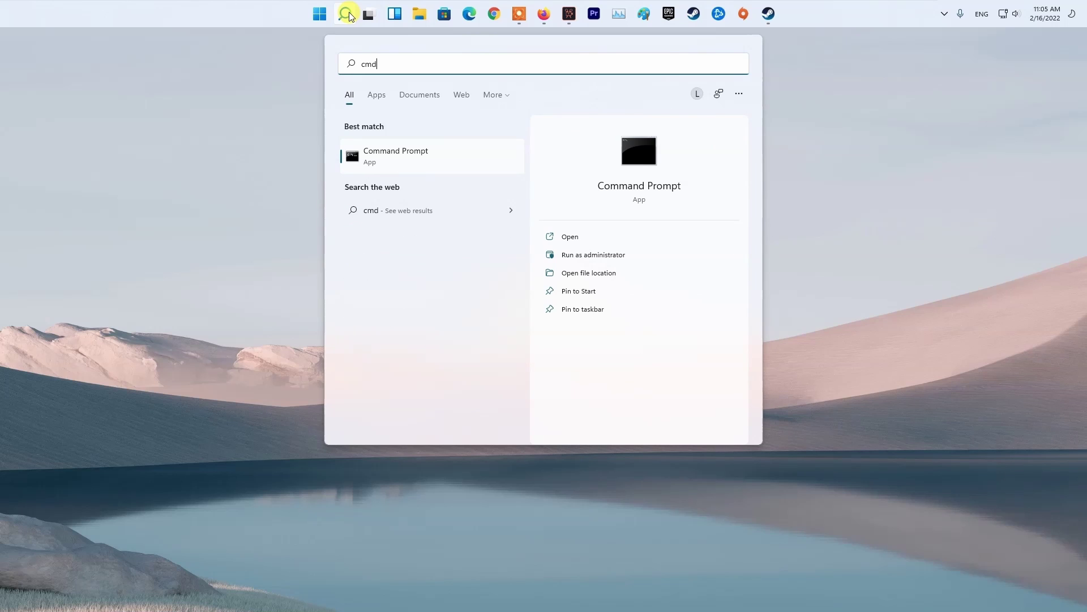
{"action": "right_click", "coordinate": [382, 162]}
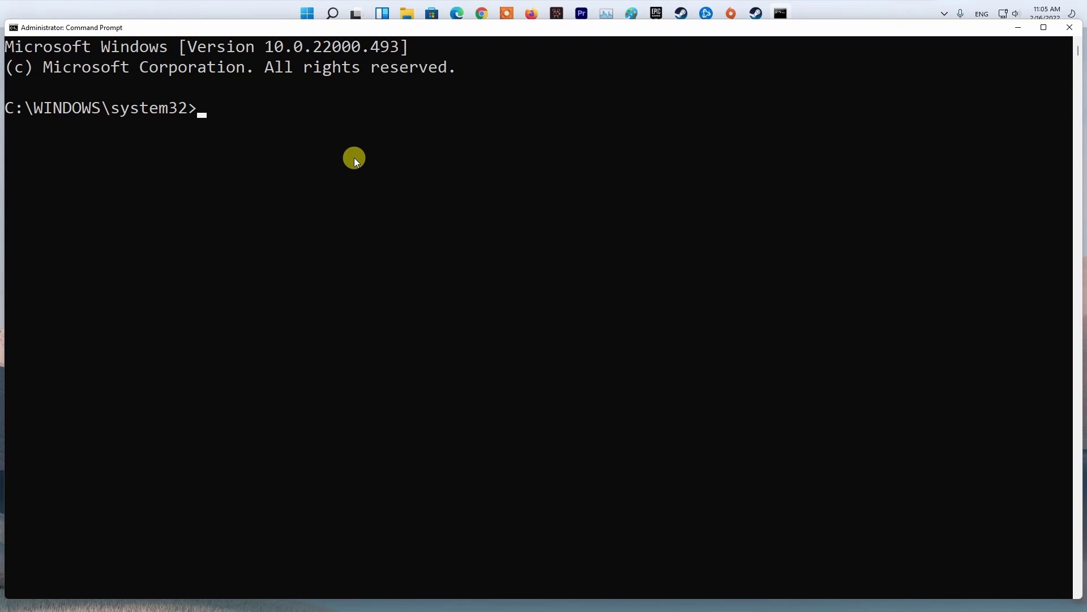
- Run ipconfig/flushdns to clear the DNS resolver cache
{"action": "type", "text": "ipconfig/flus"}
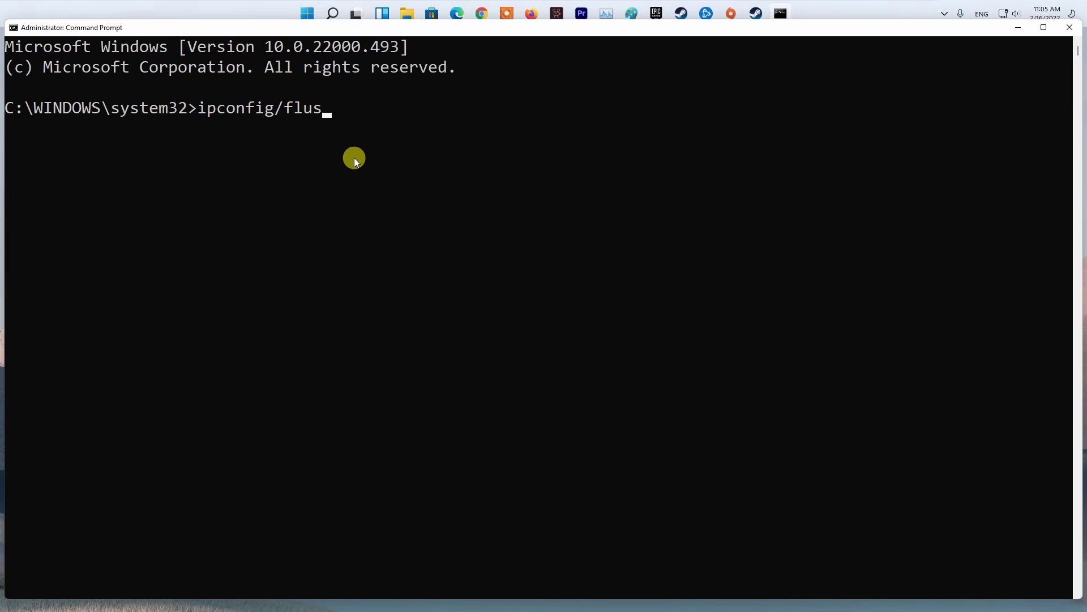
{"action": "type", "text": "hdns"}
{"action": "key", "text": "Return"}
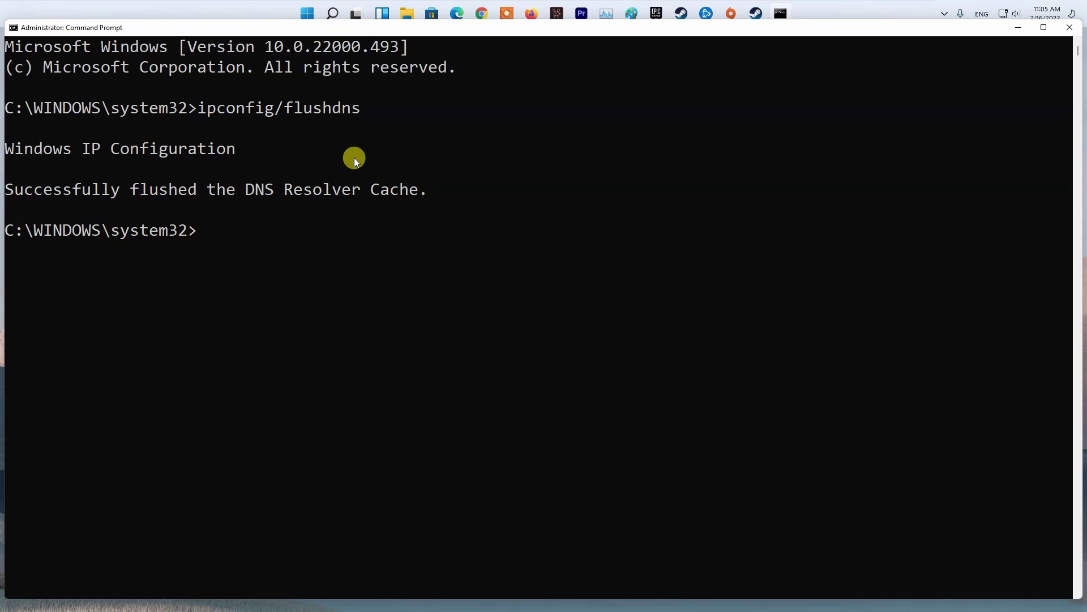
{"action": "key", "text": "Up"}
{"action": "key", "text": "BackSpace"}
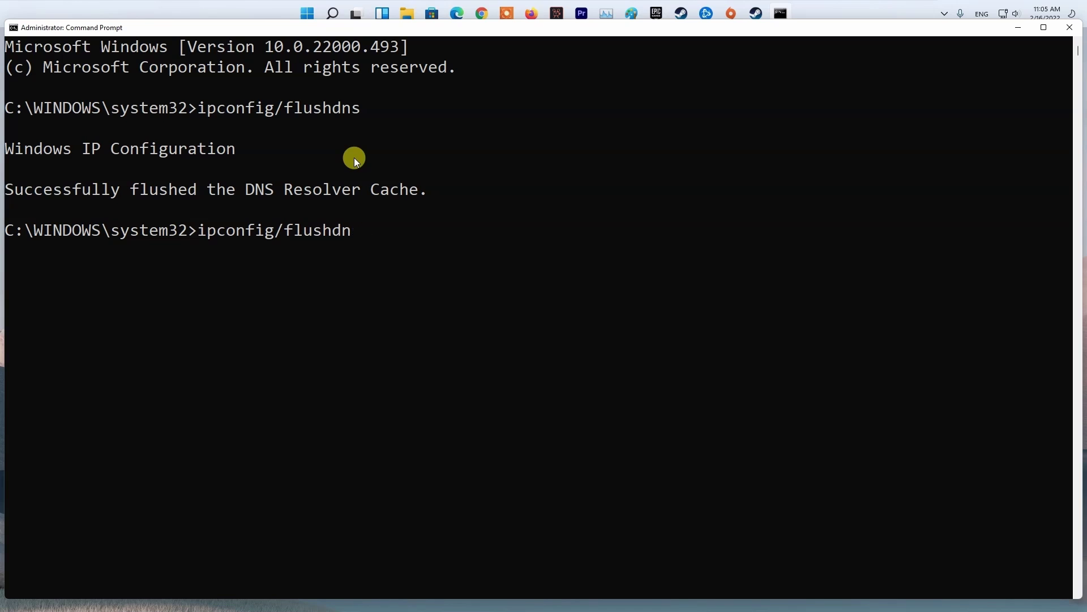
- Run ipconfig/registerdns and then ipconfig/release at the prompt
{"action": "key", "text": "BackSpace"}
{"action": "key", "text": "BackSpace"}
{"action": "key", "text": "BackSpace"}
{"action": "key", "text": "BackSpace"}
{"action": "key", "text": "BackSpace"}
{"action": "key", "text": "BackSpace"}
{"action": "key", "text": "BackSpace"}
{"action": "type", "text": "registerdns"}
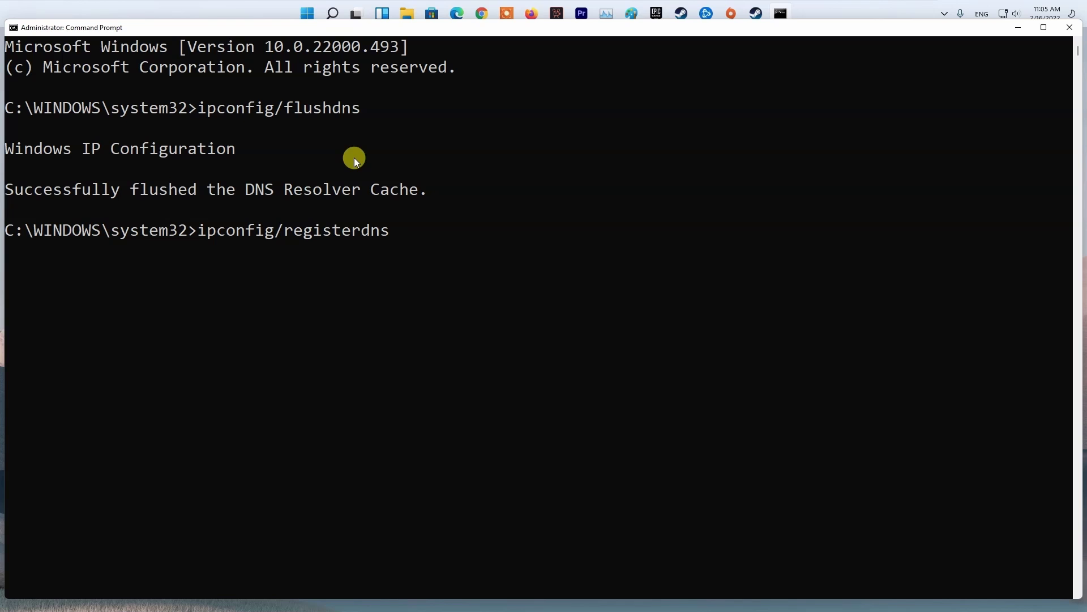
{"action": "key", "text": "Return"}
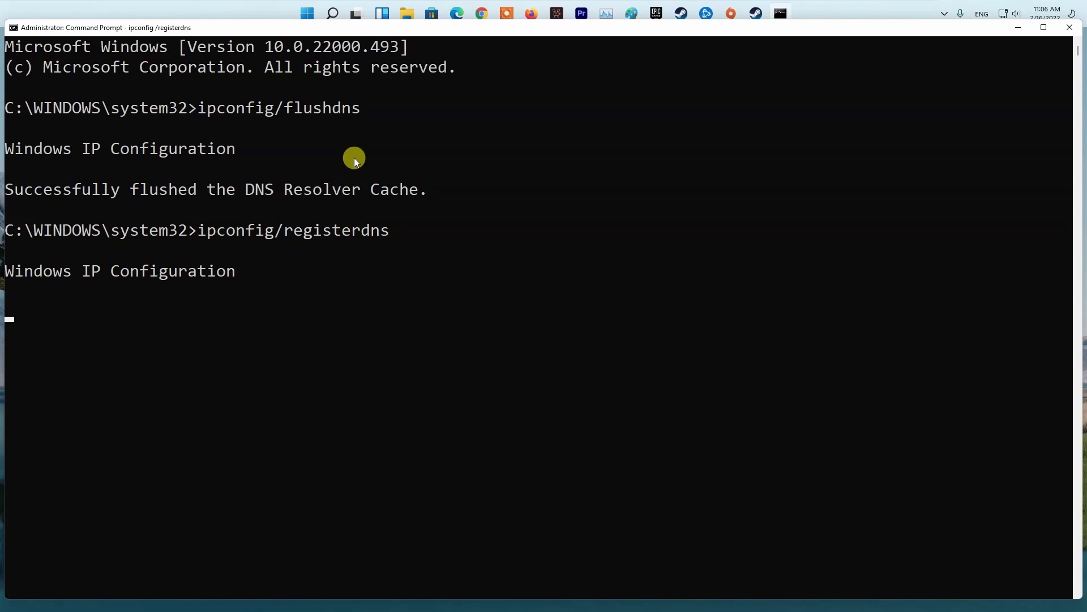
{"action": "key", "text": "Up"}
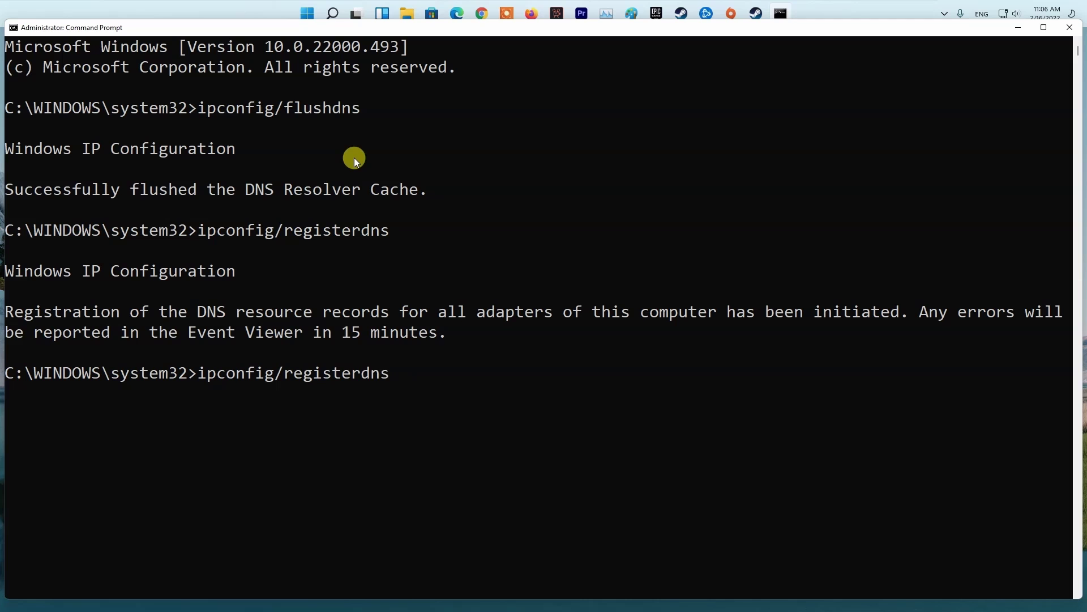
{"action": "key", "text": "BackSpace"}
{"action": "key", "text": "BackSpace"}
{"action": "key", "text": "BackSpace"}
{"action": "key", "text": "BackSpace"}
{"action": "key", "text": "BackSpace"}
{"action": "key", "text": "BackSpace"}
{"action": "key", "text": "BackSpace"}
{"action": "key", "text": "BackSpace"}
{"action": "key", "text": "BackSpace"}
{"action": "type", "text": "lease"}
{"action": "key", "text": "Return"}
- Run ipconfig/renew and netsh winsock reset, then close Command Prompt
{"action": "key", "text": "Up"}
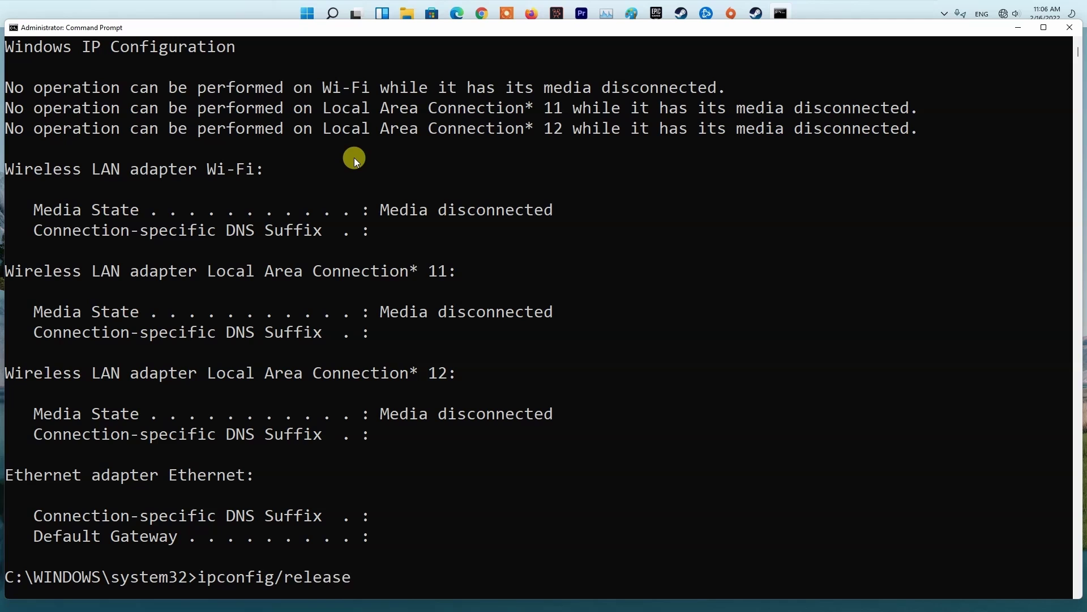
{"action": "key", "text": "BackSpace"}
{"action": "key", "text": "BackSpace"}
{"action": "key", "text": "BackSpace"}
{"action": "key", "text": "BackSpace"}
{"action": "key", "text": "BackSpace"}
{"action": "type", "text": "new"}
{"action": "key", "text": "Return"}
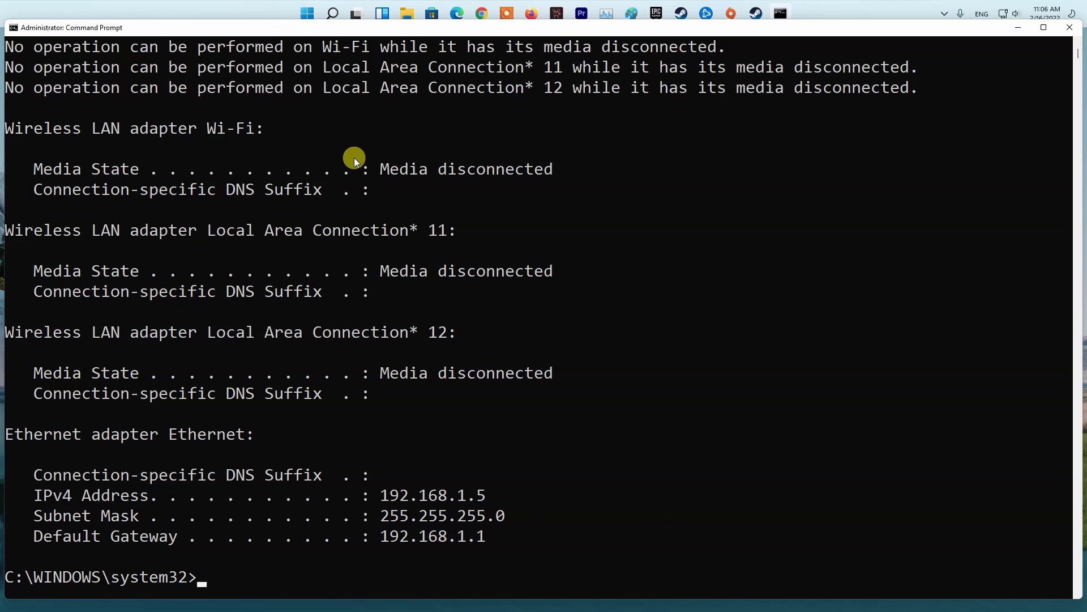
{"action": "type", "text": "netsh win"}
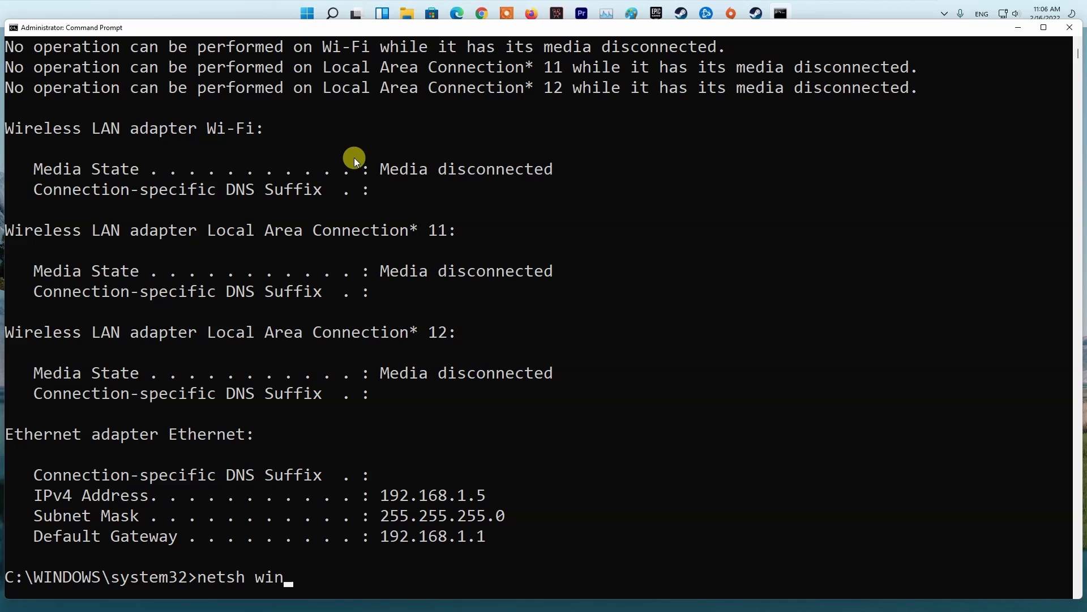
{"action": "type", "text": "sock reset"}
{"action": "key", "text": "Return"}
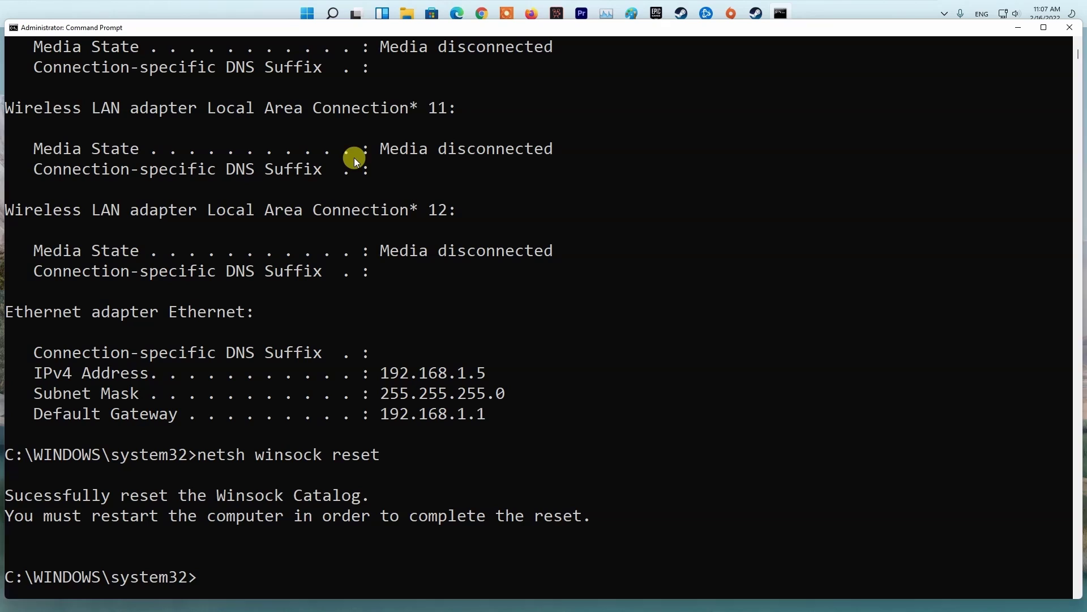
{"action": "left_click", "coordinate": [1070, 32]}
{"action": "left_click", "coordinate": [320, 13]}
- Reopen Network Connections by searching for ncpa.cpl
{"action": "left_click", "coordinate": [329, 428]}
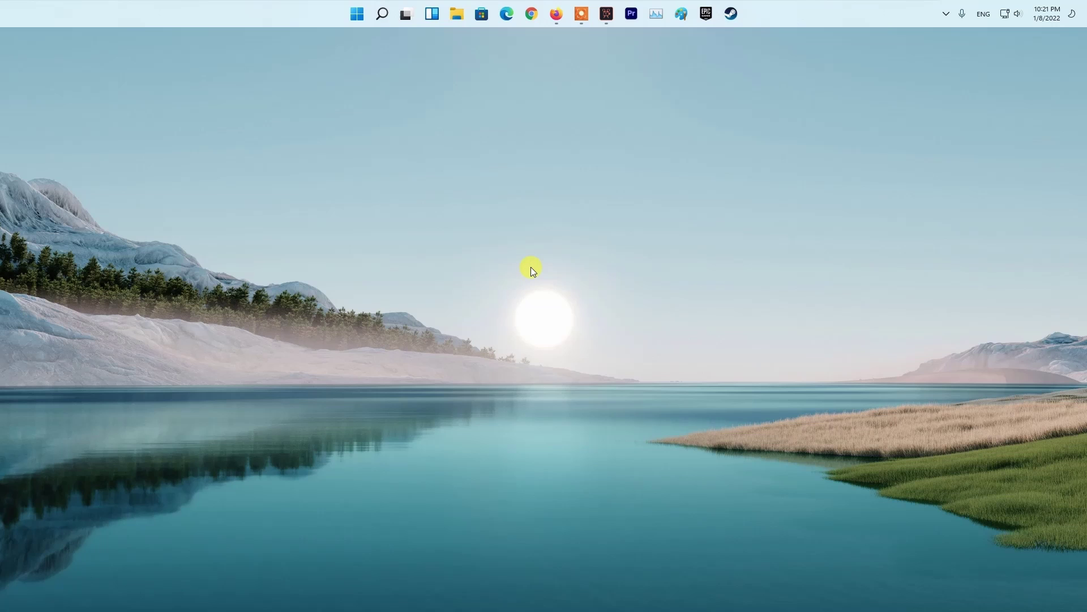
{"action": "left_click", "coordinate": [357, 13]}
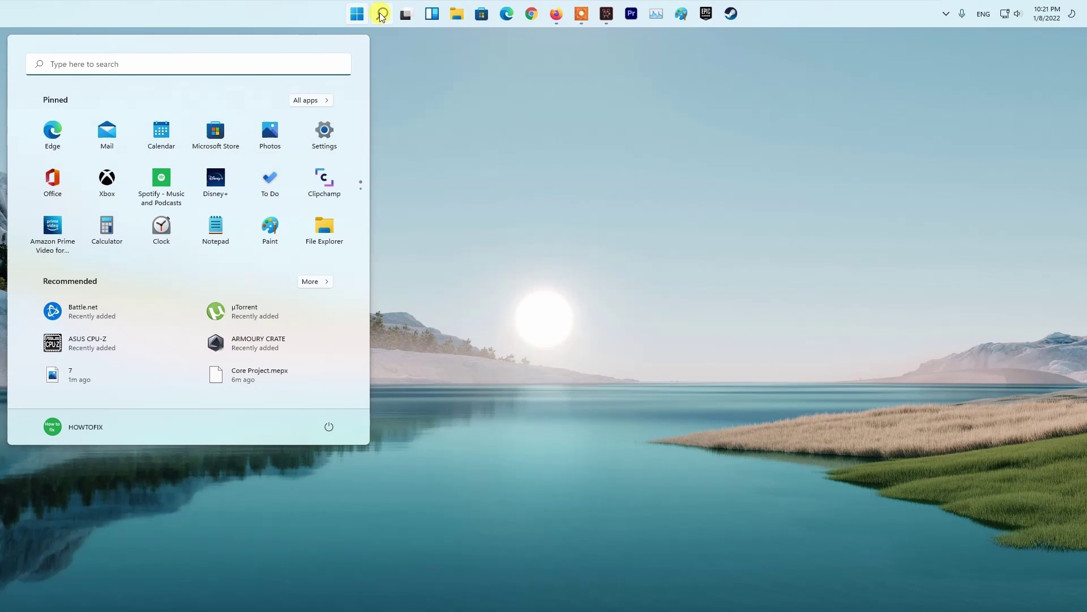
{"action": "left_click", "coordinate": [381, 15]}
{"action": "type", "text": "ncpa.cpl"}
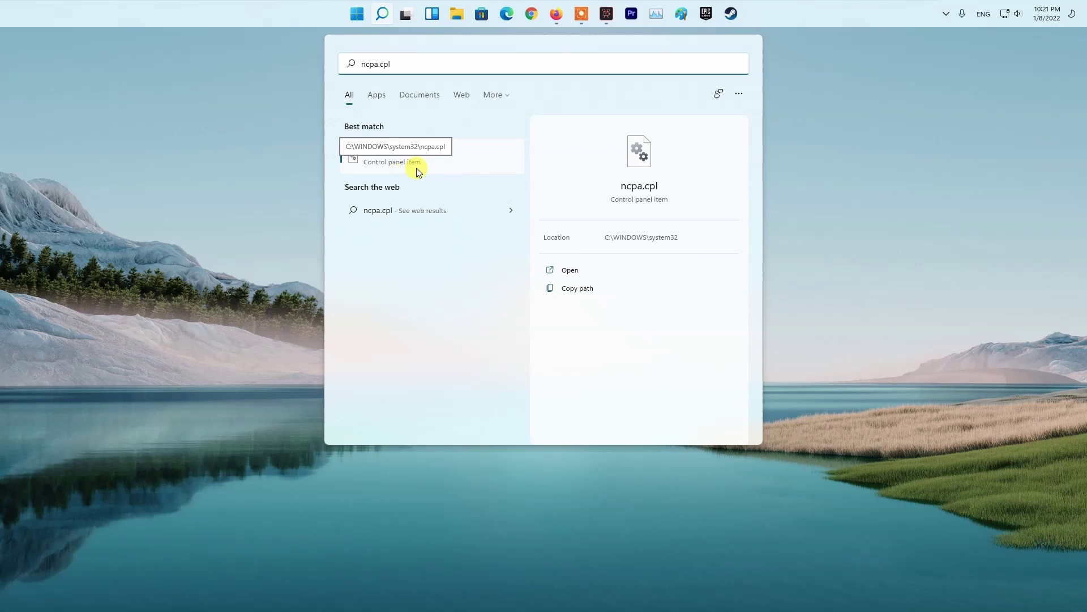
{"action": "left_click", "coordinate": [399, 169]}
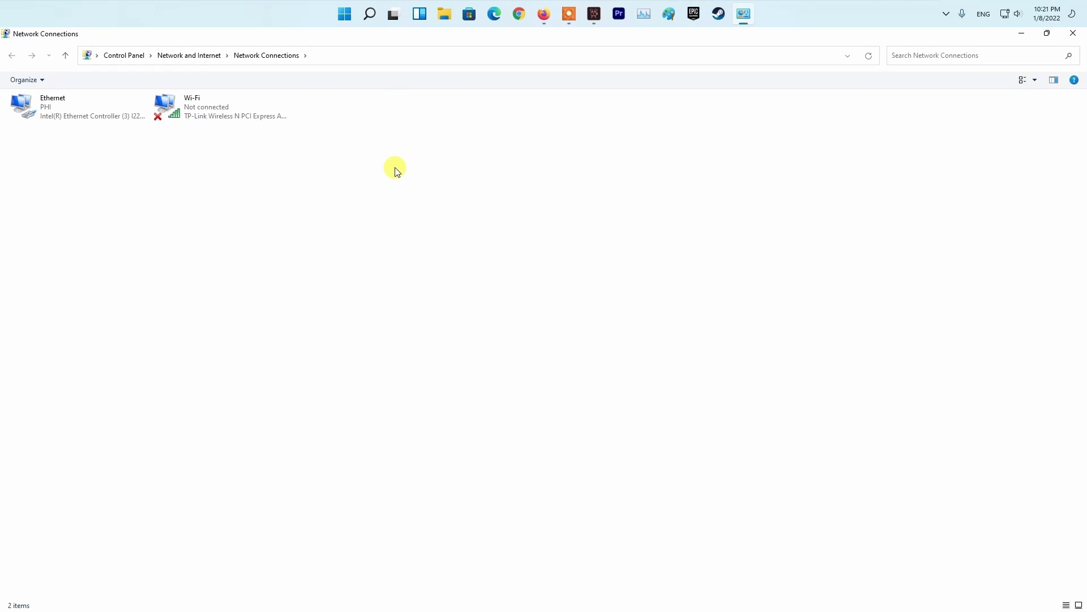
- Open the Ethernet connection's Internet Protocol Version 4 (TCP/IPv4) properties
{"action": "left_click", "coordinate": [90, 116]}
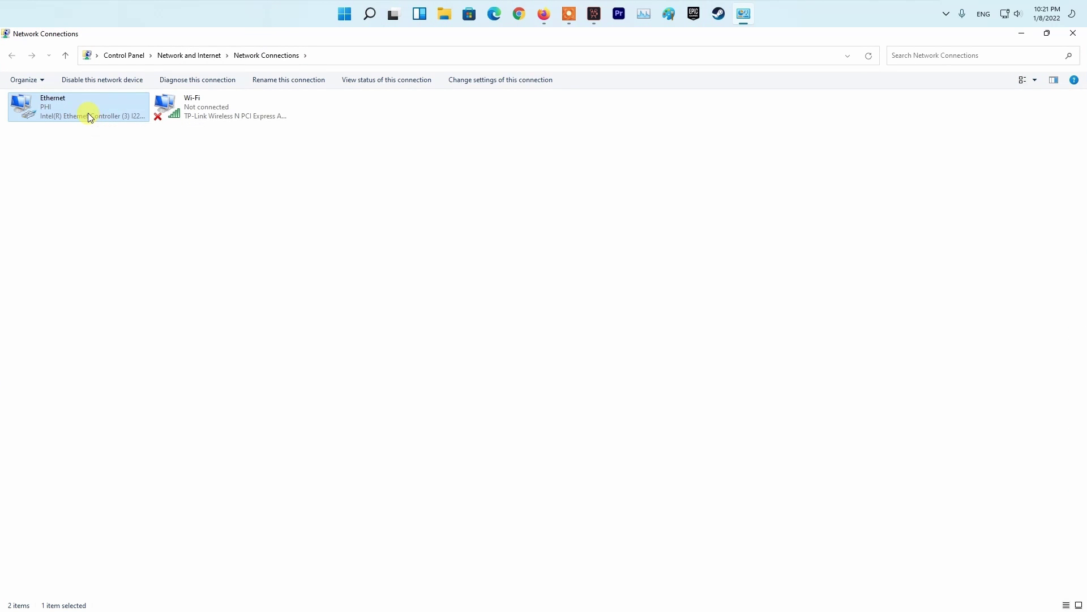
{"action": "right_click", "coordinate": [89, 117]}
{"action": "left_click", "coordinate": [134, 221]}
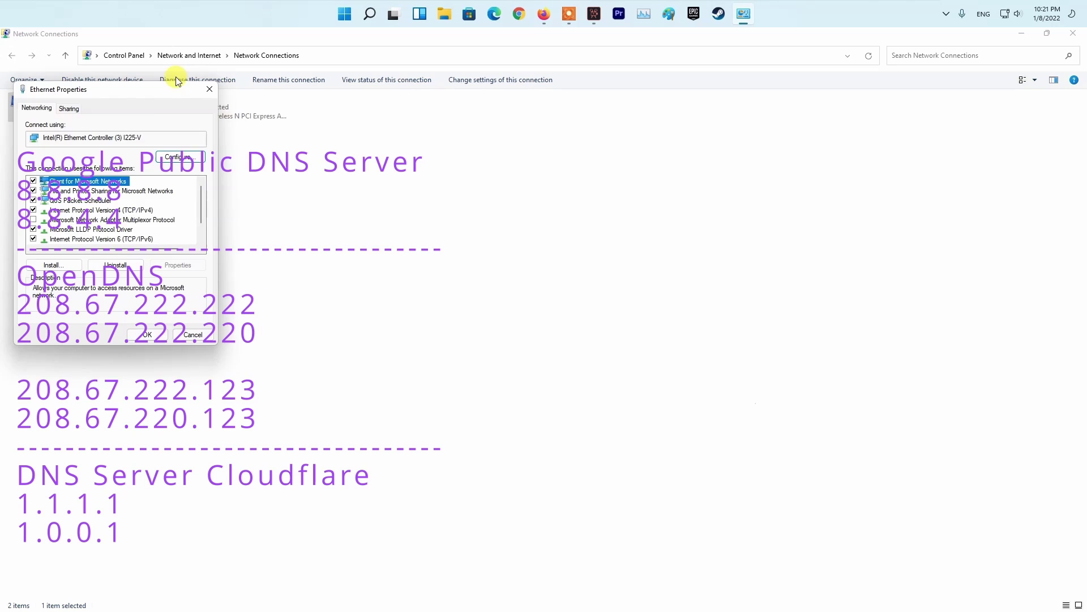
{"action": "left_click_drag", "start_coordinate": [175, 77], "coordinate": [608, 161]}
{"action": "scroll", "coordinate": [650, 284], "scroll_direction": "down", "scroll_amount": 2}
{"action": "left_click", "coordinate": [533, 261]}
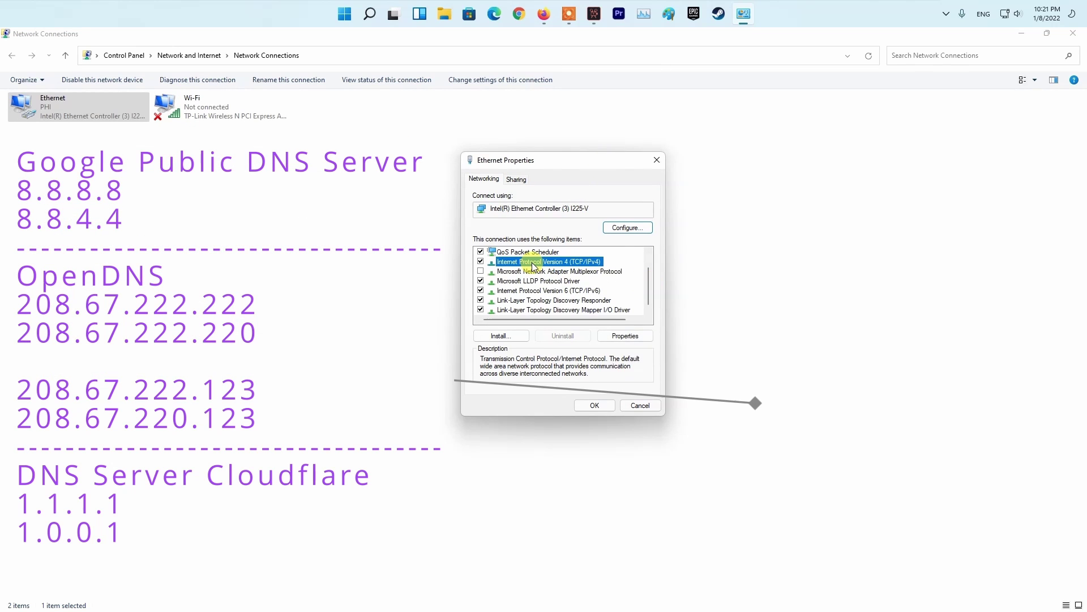
{"action": "left_click", "coordinate": [627, 339]}
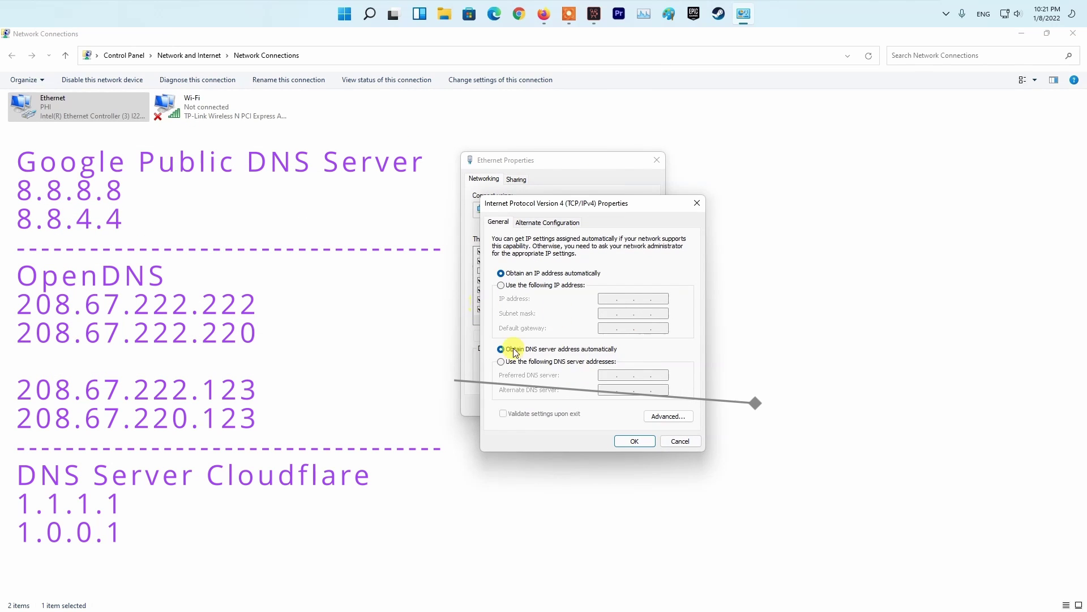